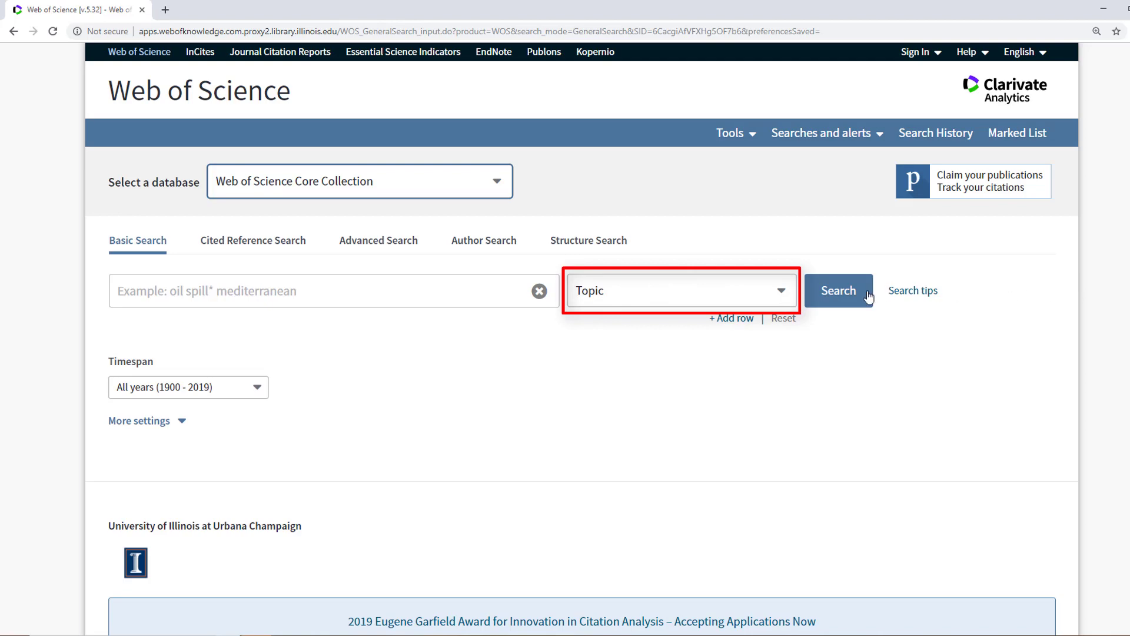
# Step: Set the basic search to look in the Author field and check the timespan choices, keeping All years (1900 - 2019)
pyautogui.click(785, 296)
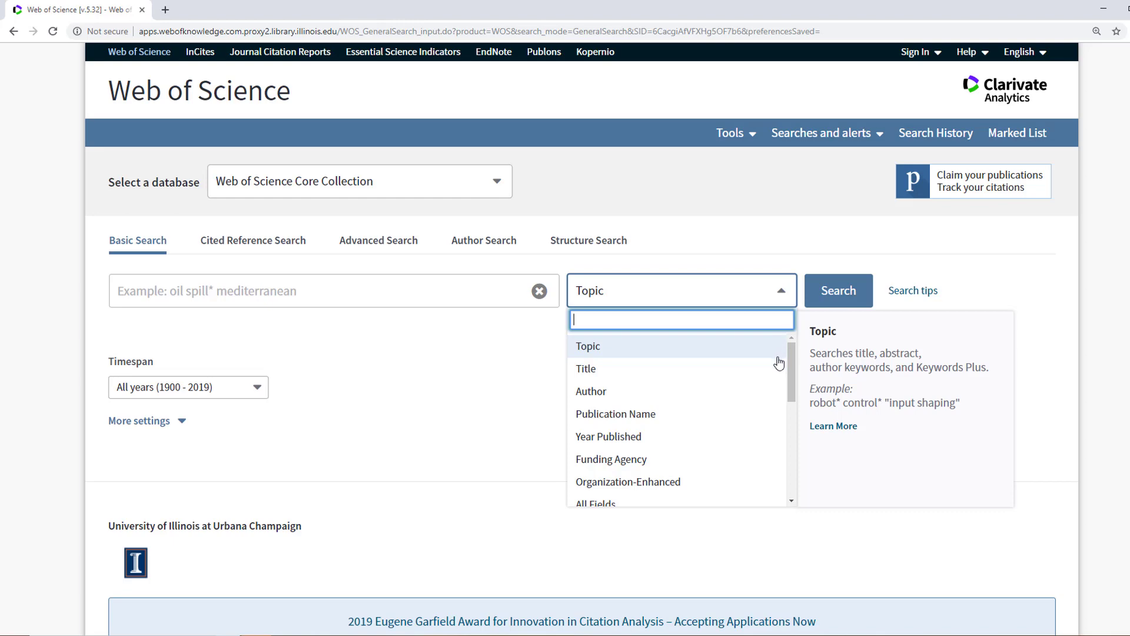
pyautogui.click(779, 398)
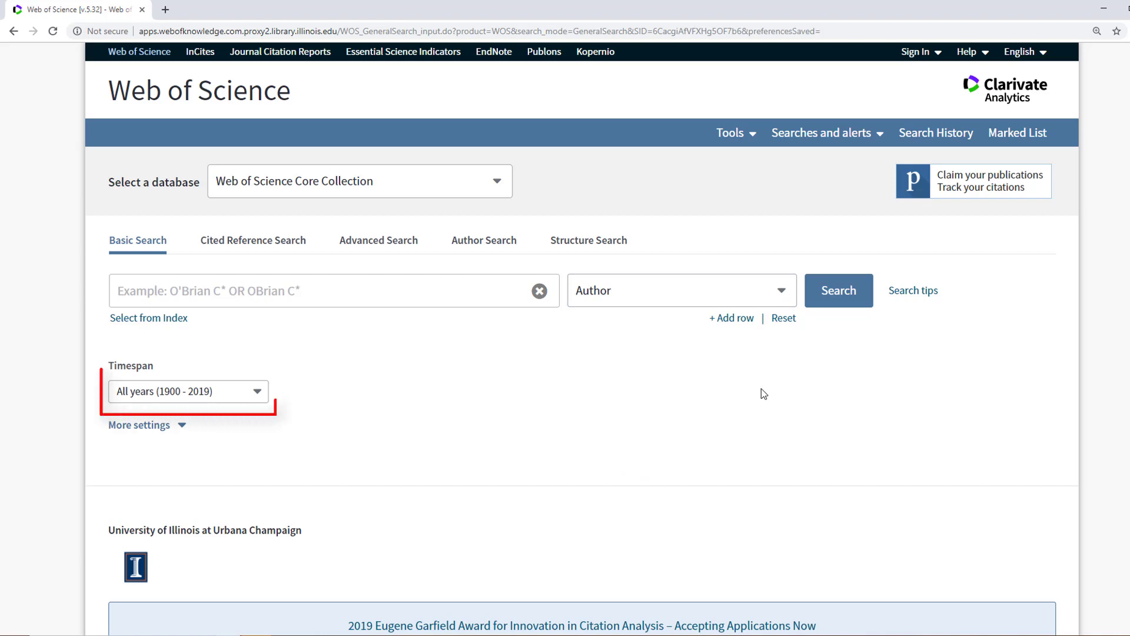
pyautogui.click(258, 394)
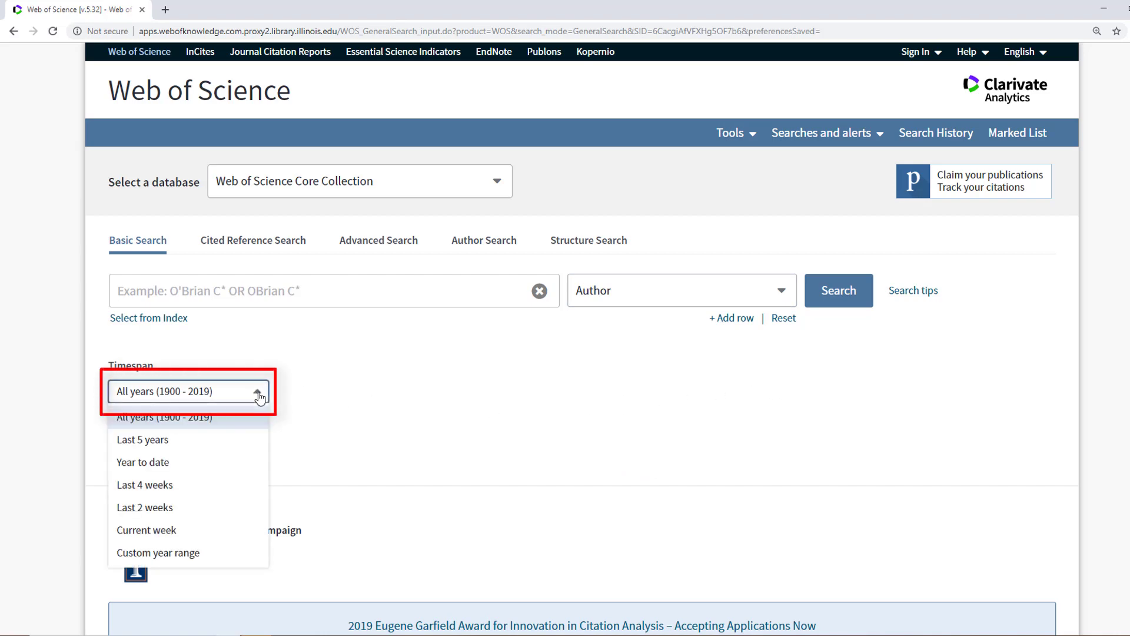
pyautogui.click(260, 398)
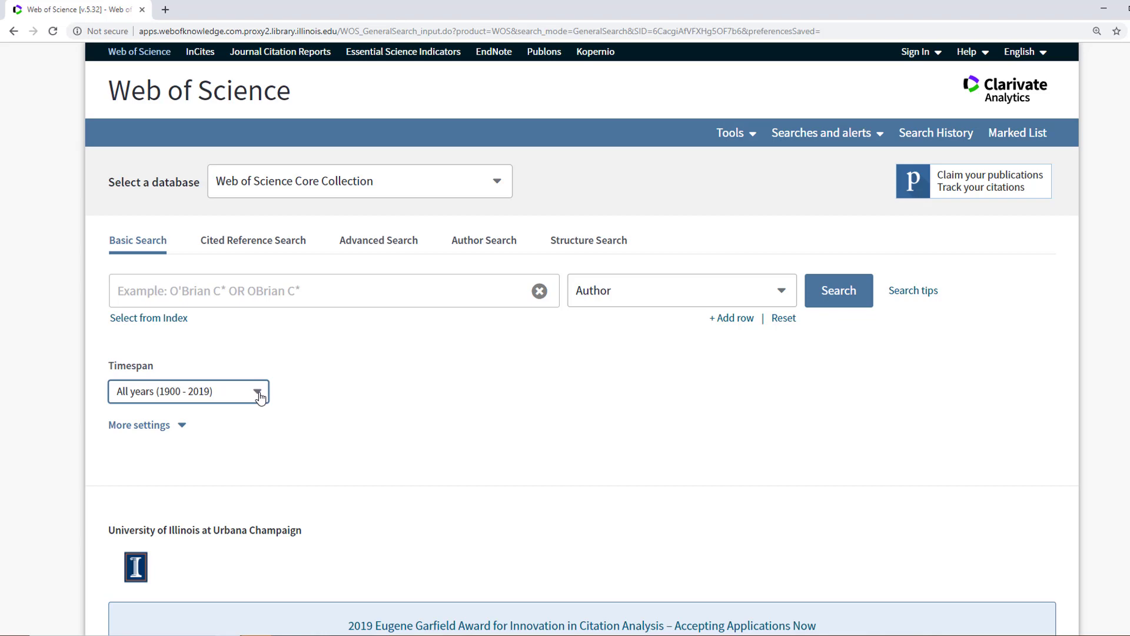
# Step: Run the search for the author's full name, entered with the last name first
pyautogui.click(245, 296)
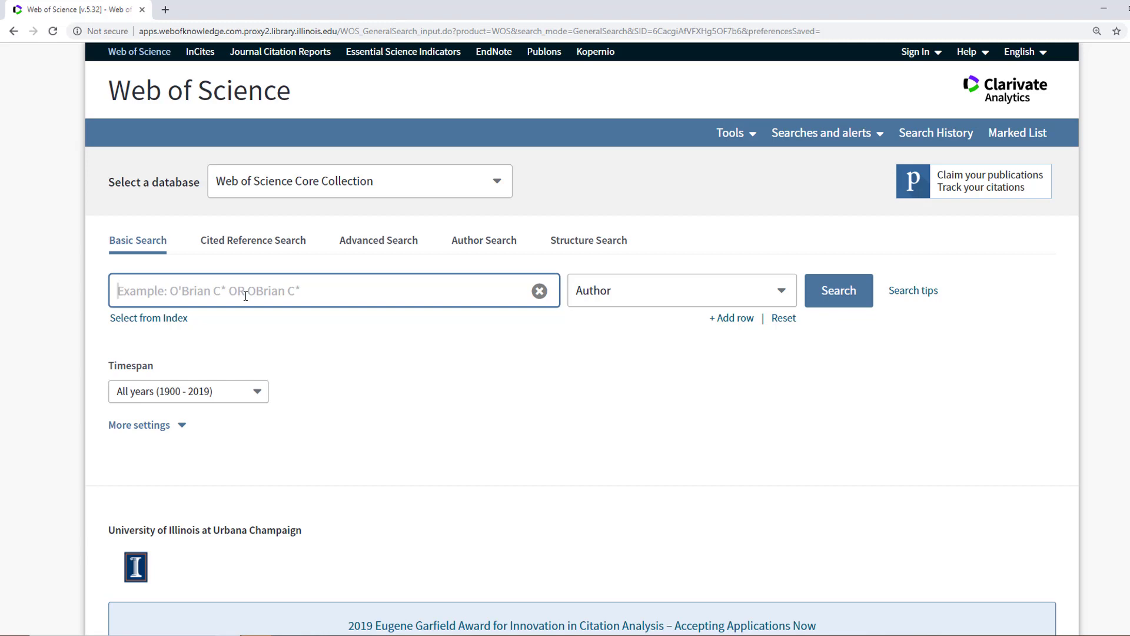
pyautogui.write('Bouman, Katherin')
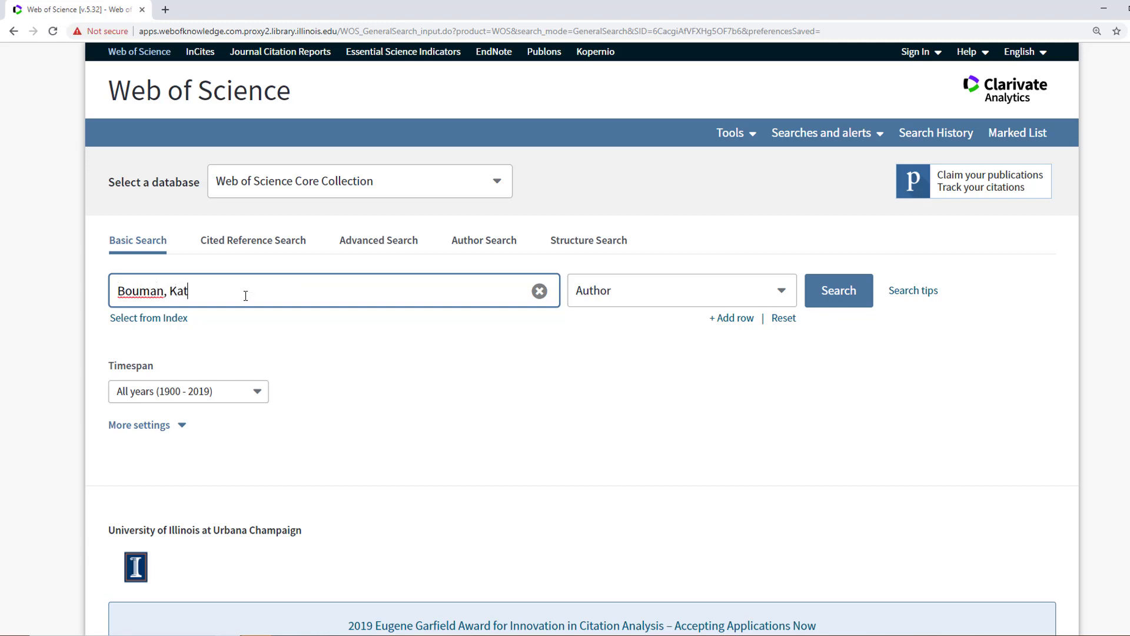
pyautogui.write('e')
pyautogui.click(860, 300)
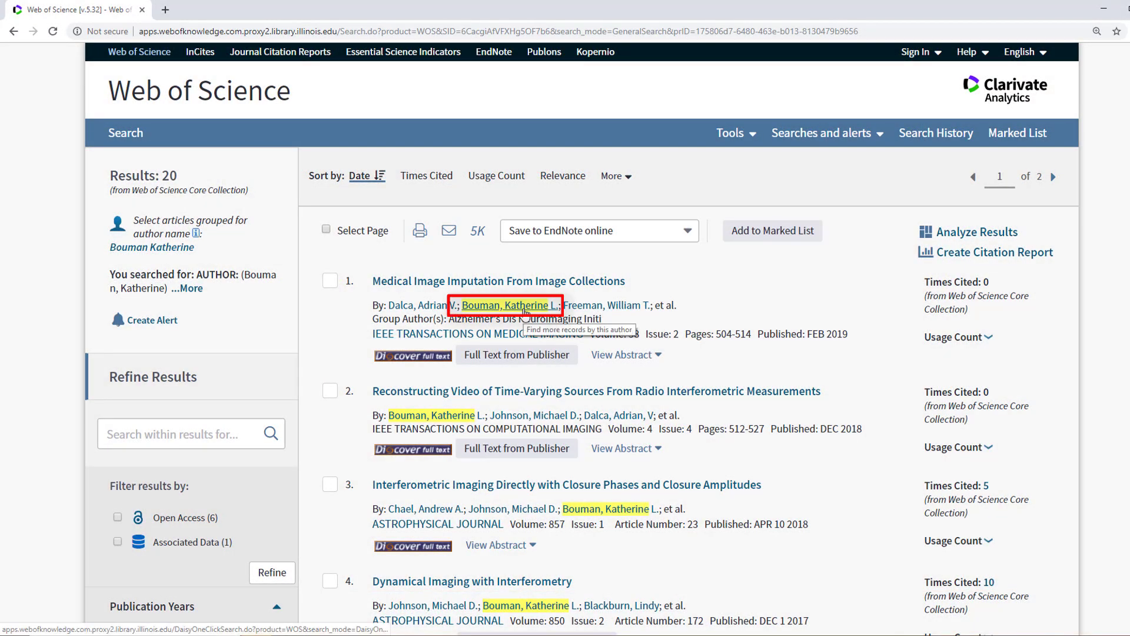
# Step: View more records by the searched author from the first result's author link, then return to the original search results
pyautogui.click(525, 307)
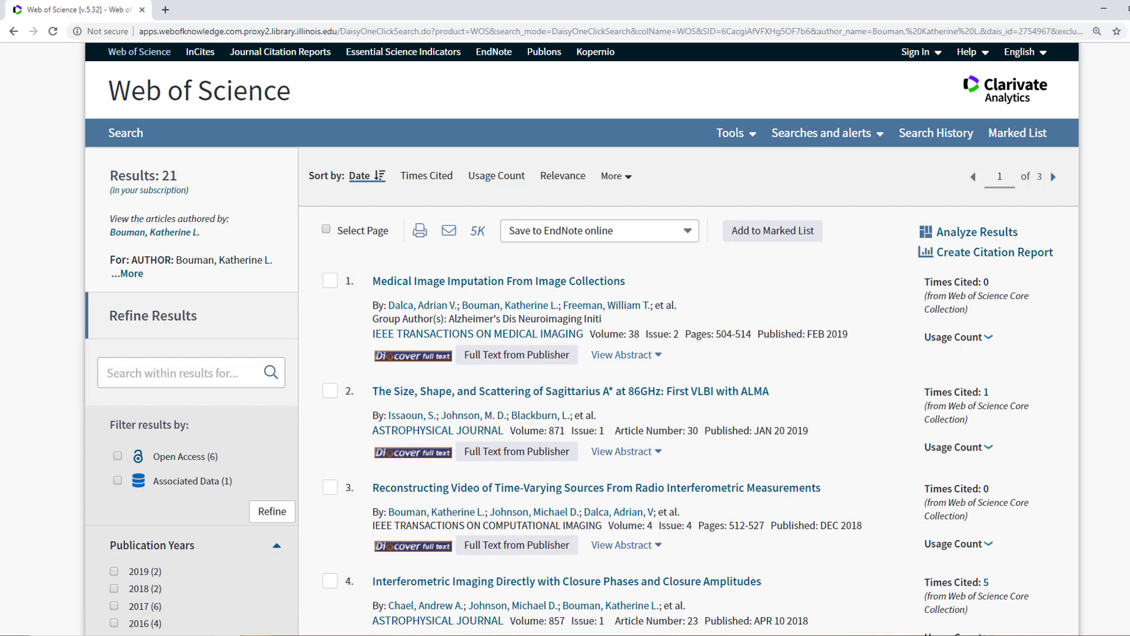
pyautogui.scroll(-3, 583, 341)
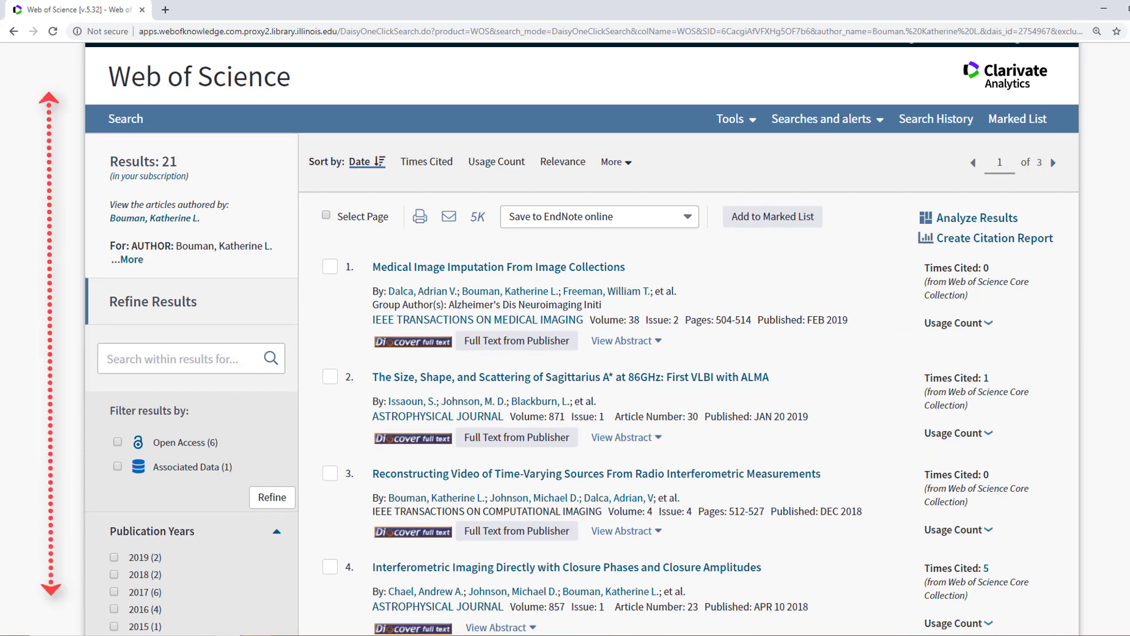
pyautogui.scroll(-2, 583, 341)
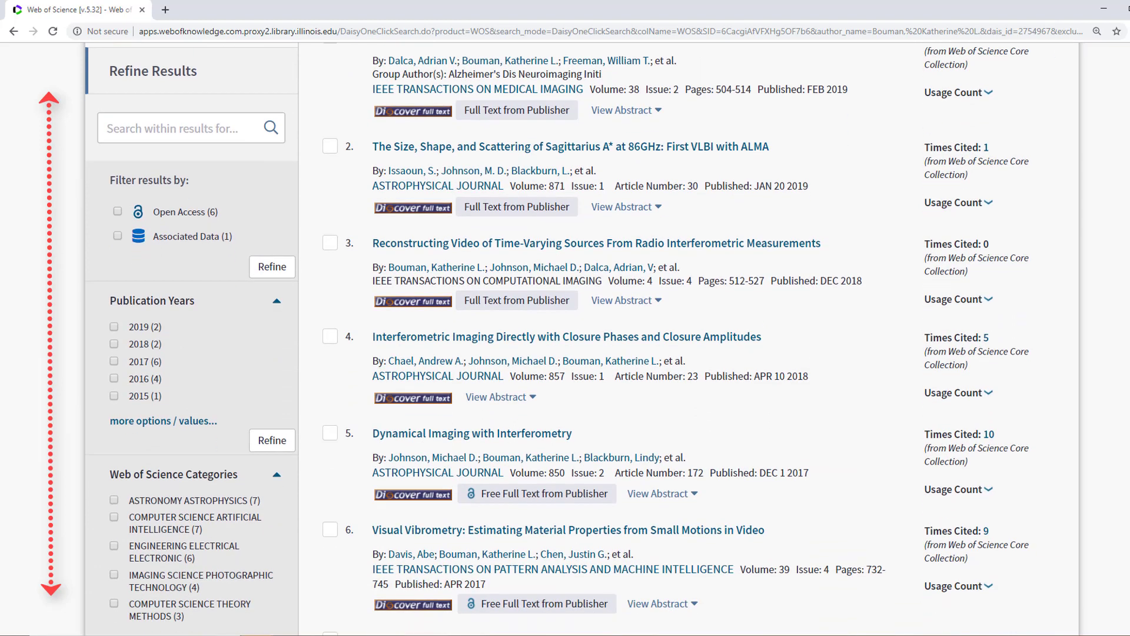
pyautogui.scroll(4, 583, 342)
pyautogui.scroll(2, 583, 341)
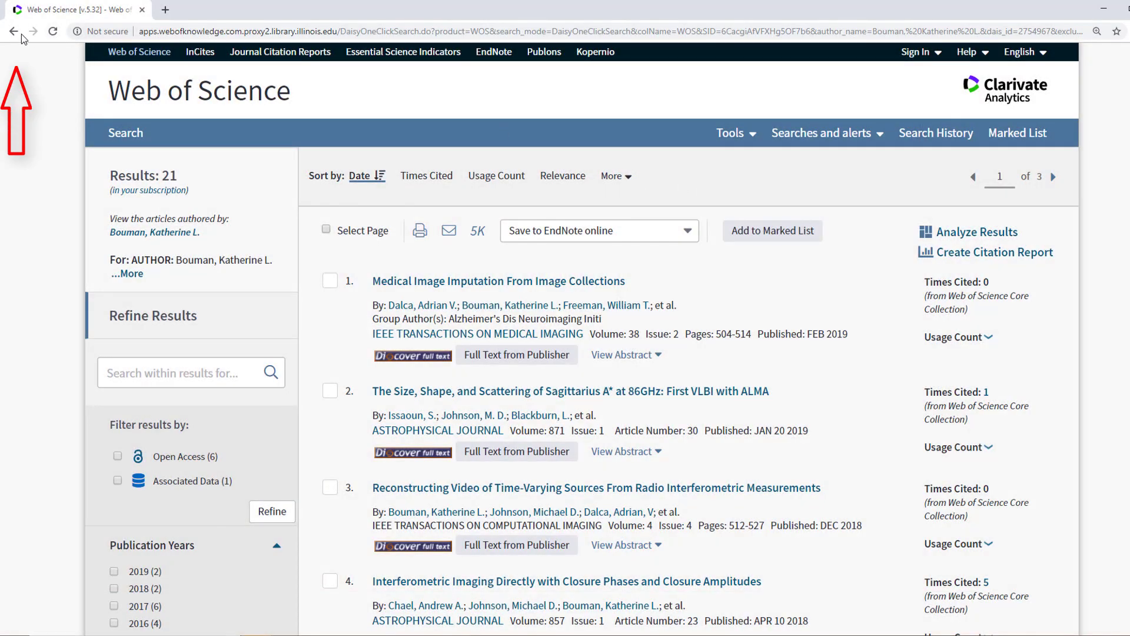
pyautogui.click(13, 34)
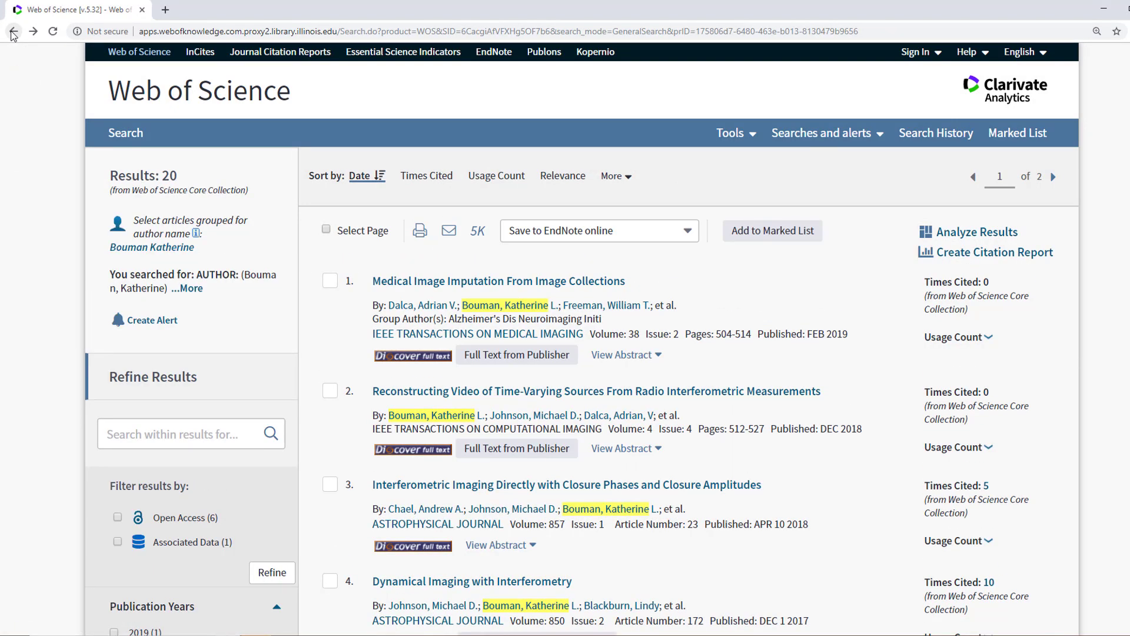
# Step: Refine the results to the funding agency Black Hole Initiative at Harvard University
pyautogui.scroll(-3, 14, 108)
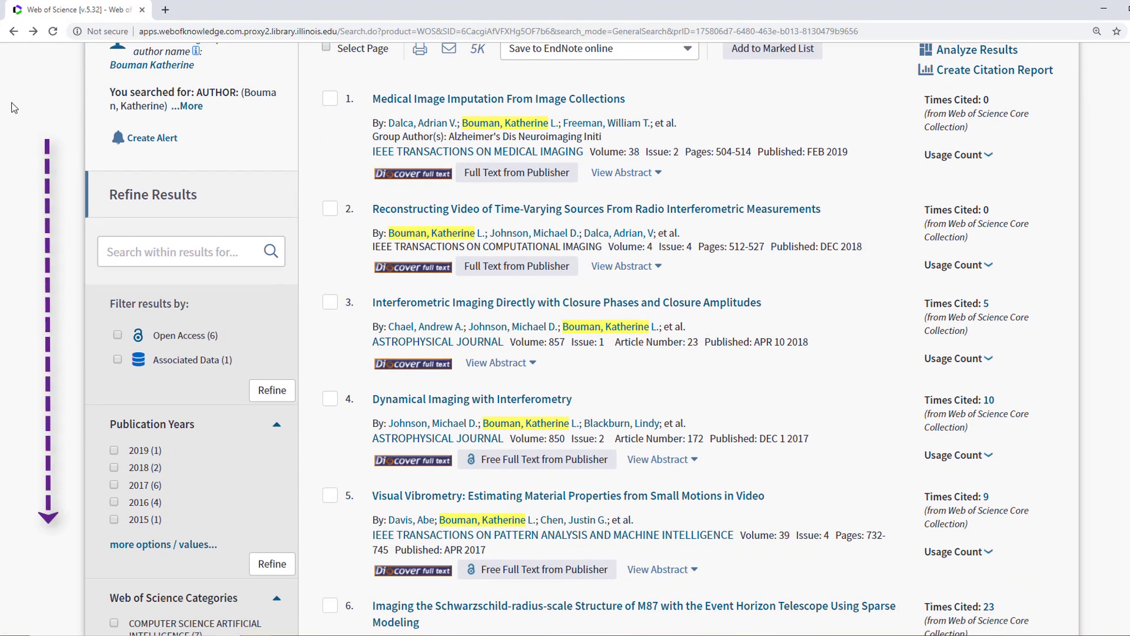
pyautogui.scroll(-7, 14, 108)
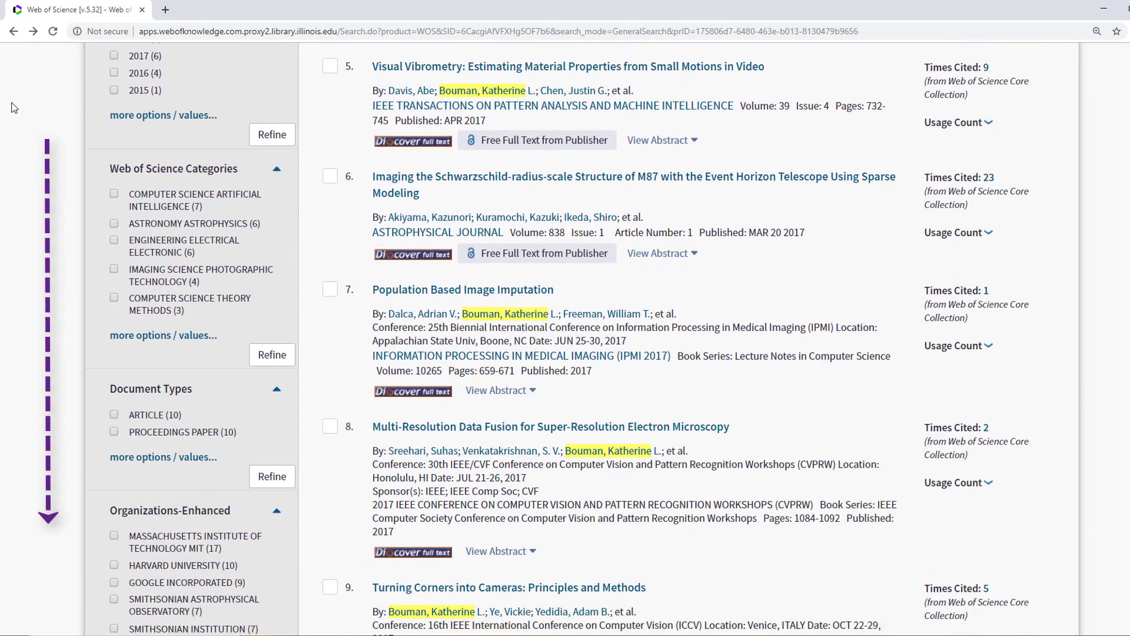
pyautogui.scroll(-5, 14, 108)
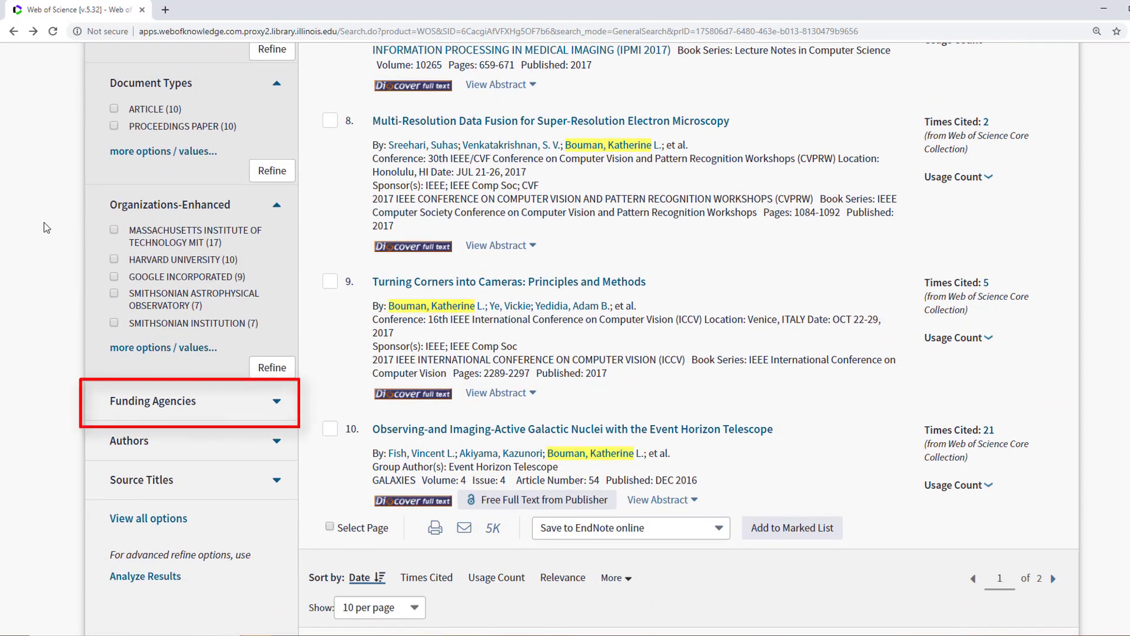
pyautogui.click(285, 407)
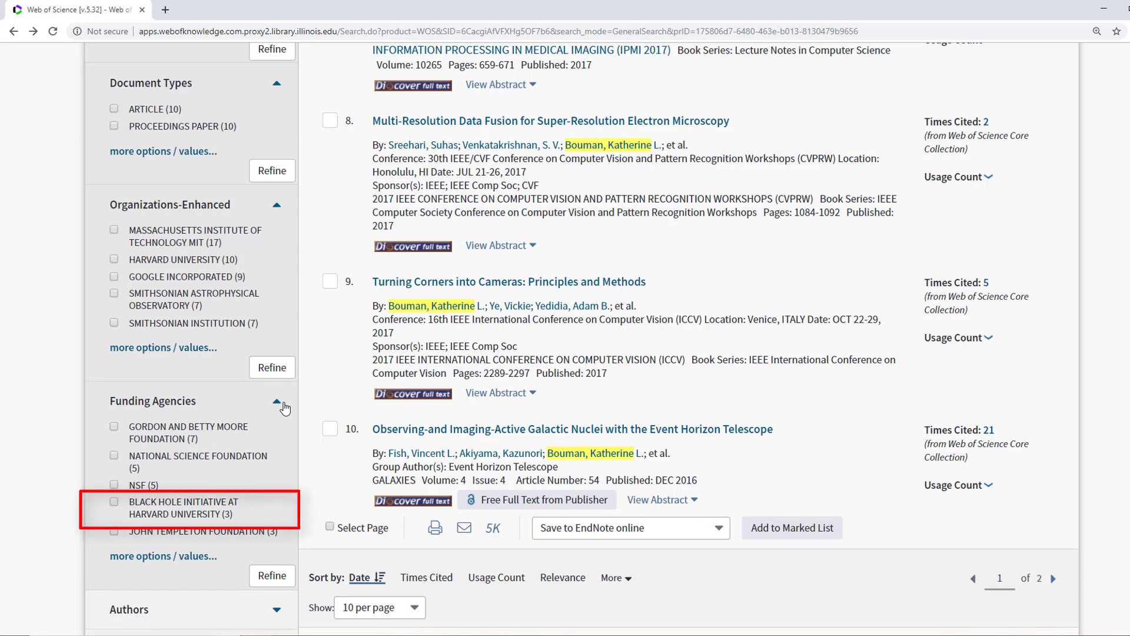
pyautogui.click(115, 502)
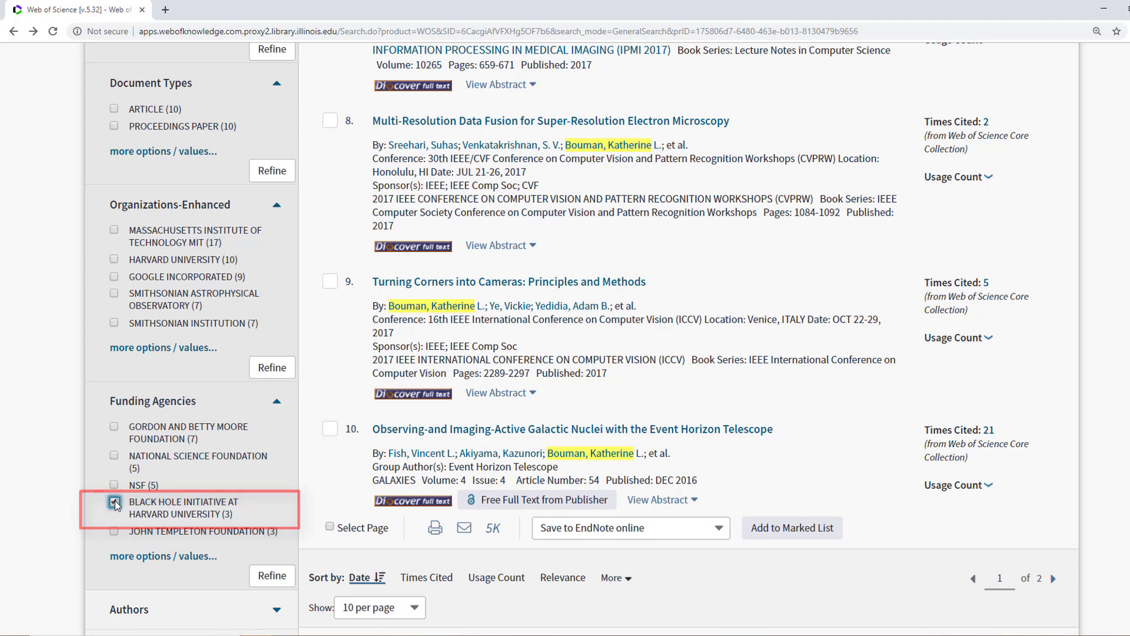
pyautogui.click(269, 580)
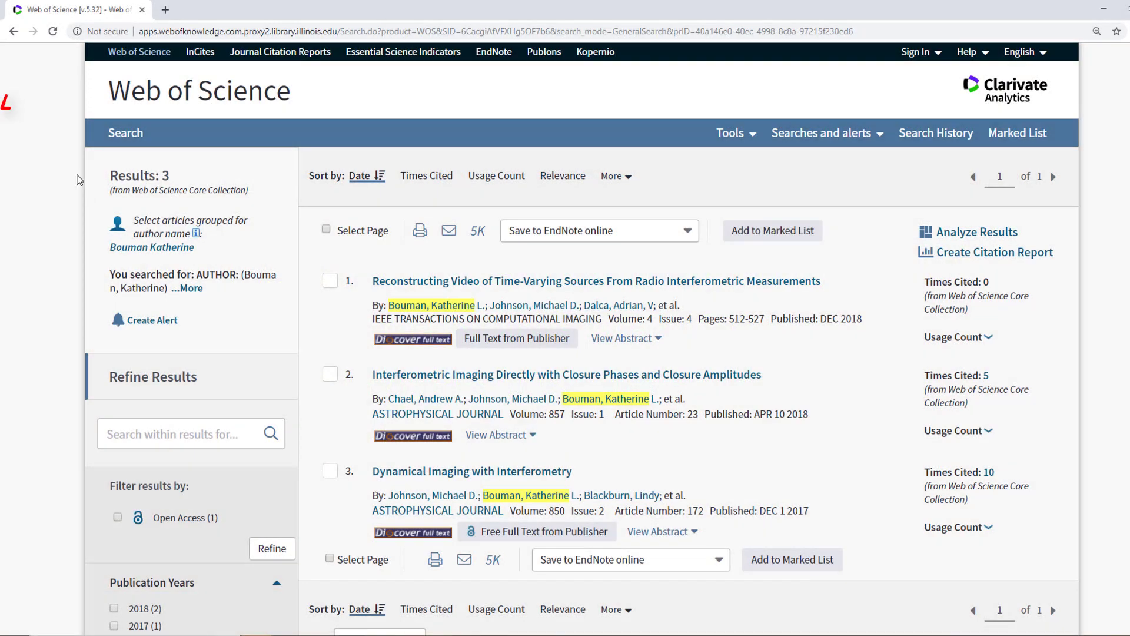
# Step: Return to the unrefined search results and open their results analysis
pyautogui.click(17, 34)
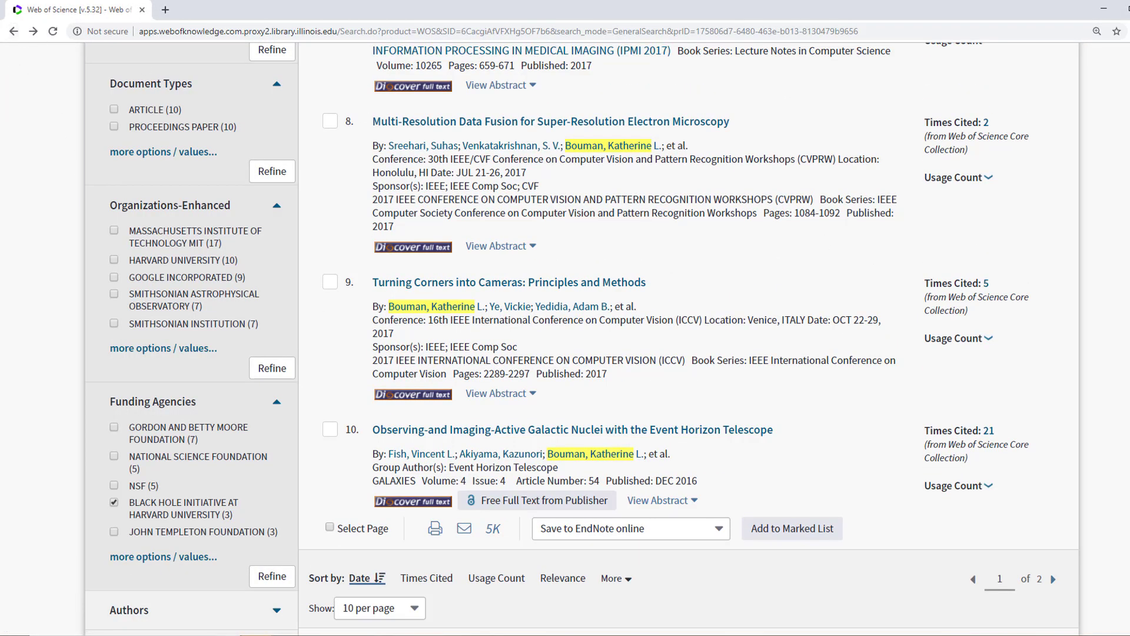
pyautogui.scroll(15, 583, 339)
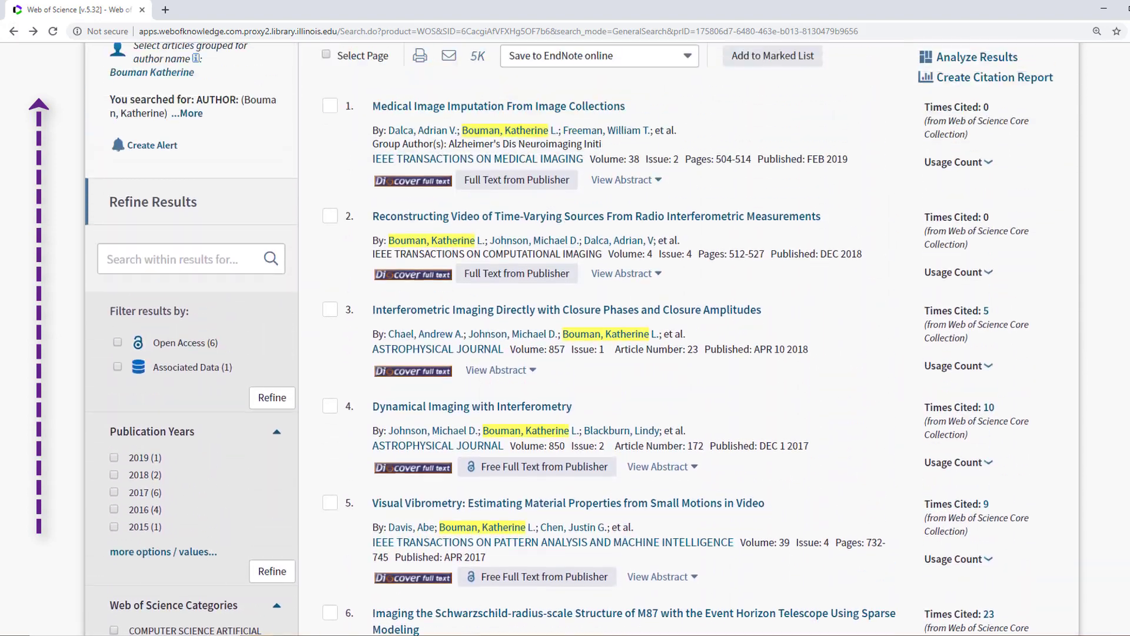
pyautogui.scroll(3, 1108, 220)
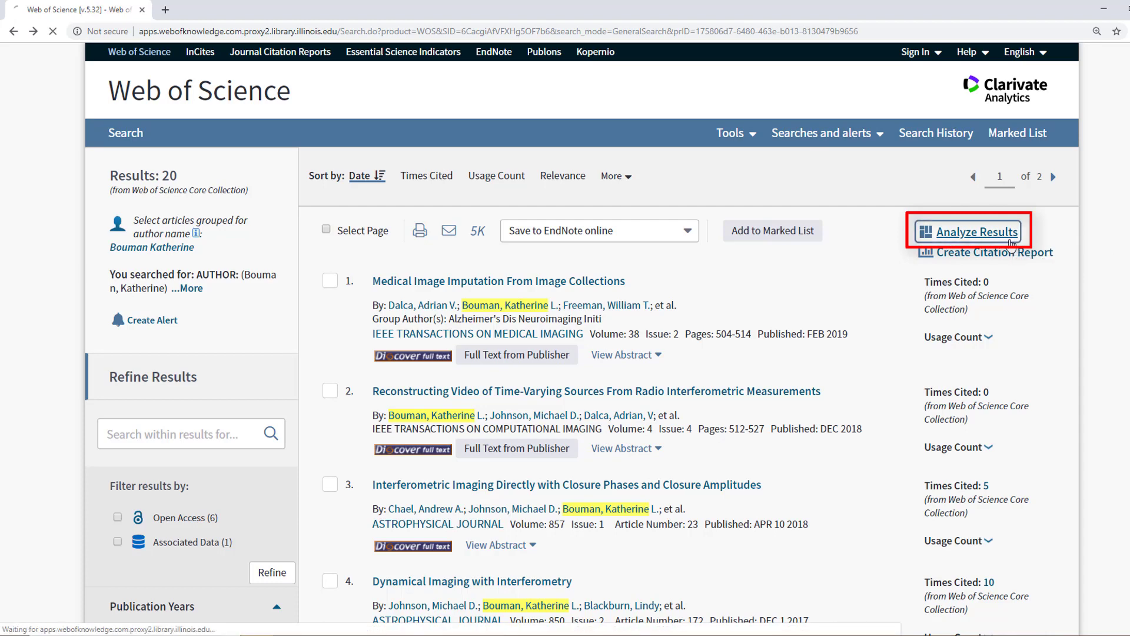
pyautogui.click(1010, 242)
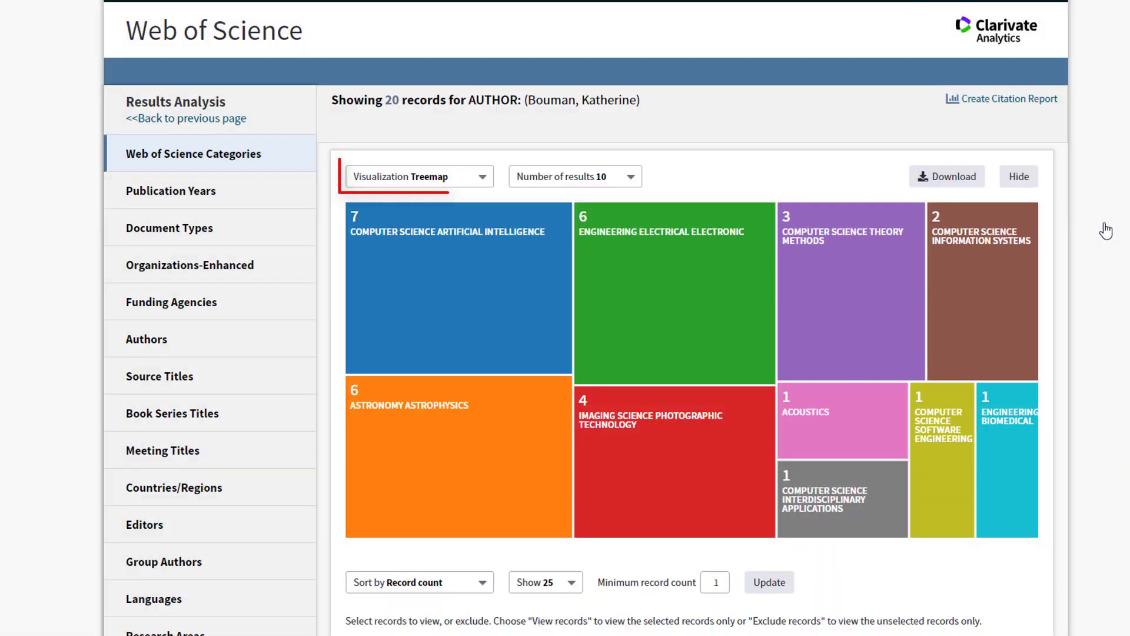
# Step: View the Web of Science Categories analysis as a bar graph, then restore the Treemap visualization
pyautogui.moveTo(673, 218)
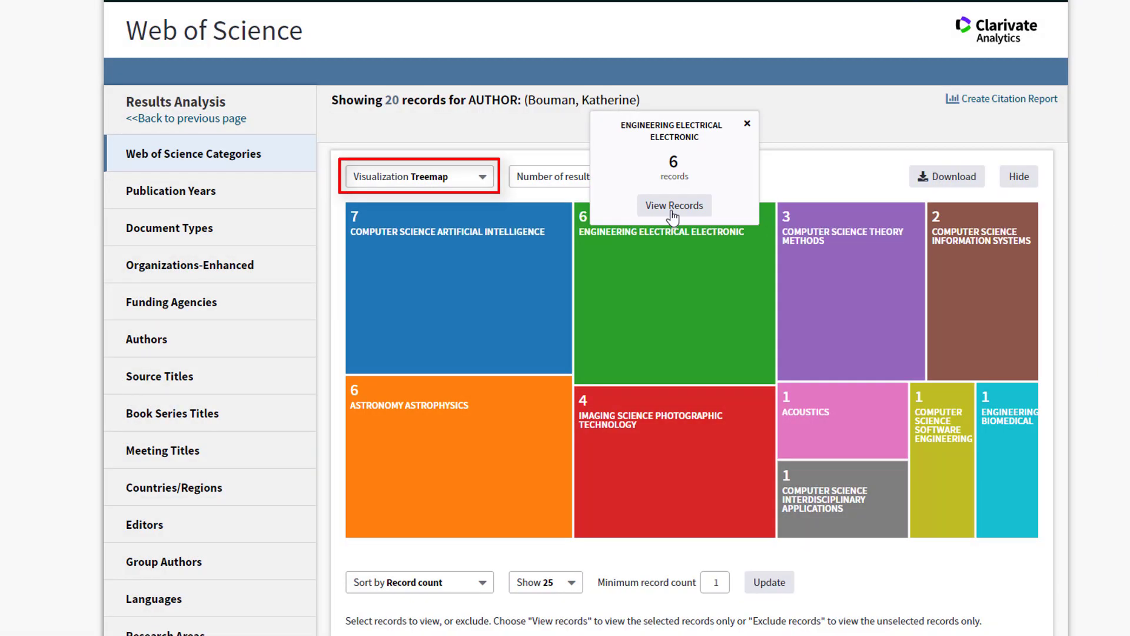
pyautogui.click(479, 177)
pyautogui.click(478, 229)
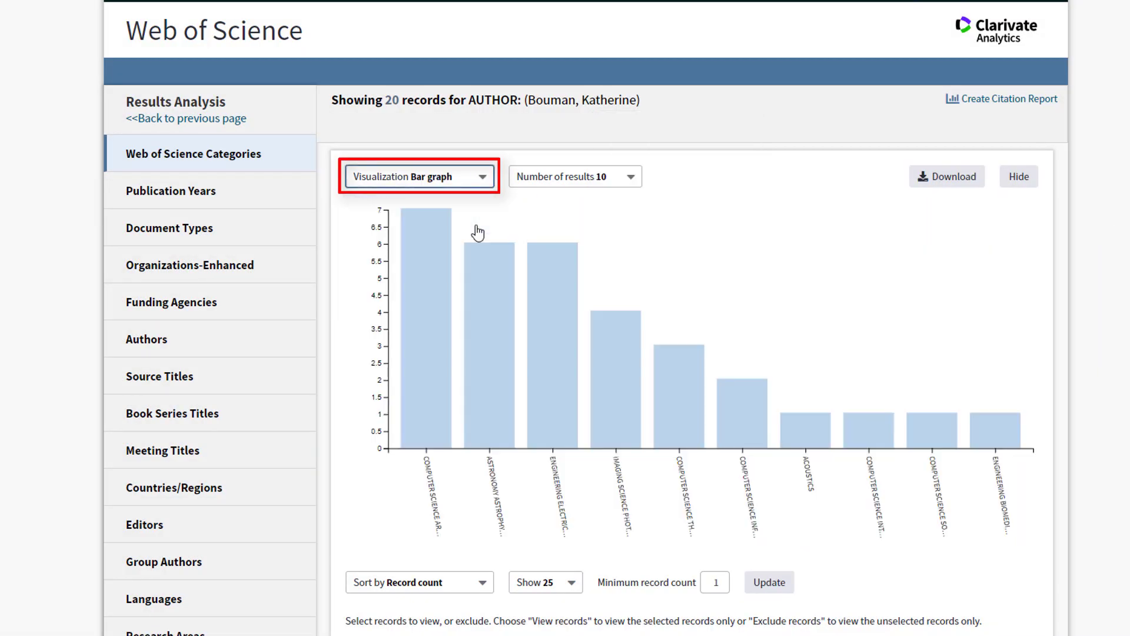
pyautogui.click(484, 181)
pyautogui.click(483, 205)
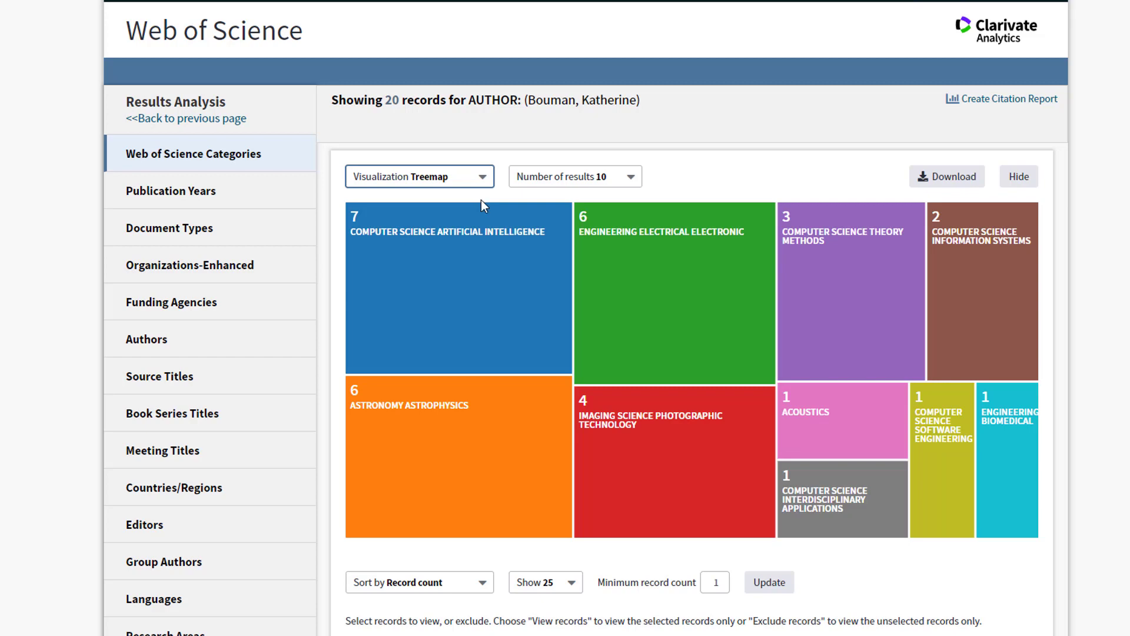
# Step: View the Astronomy Astrophysics records from the treemap, then return to the results analysis
pyautogui.moveTo(511, 460)
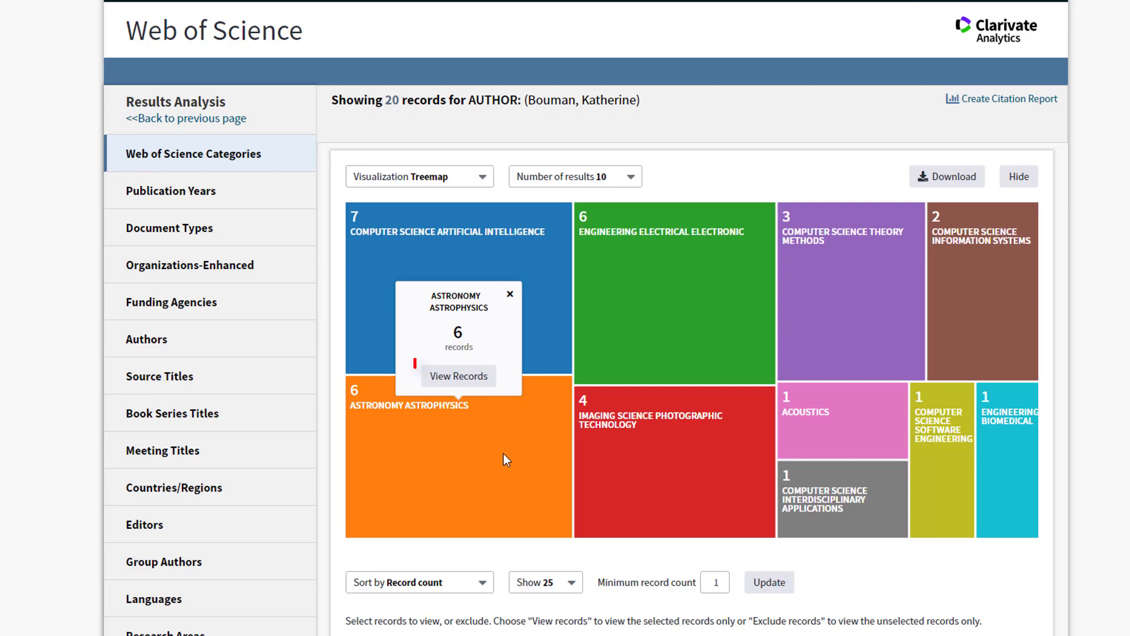
pyautogui.click(482, 381)
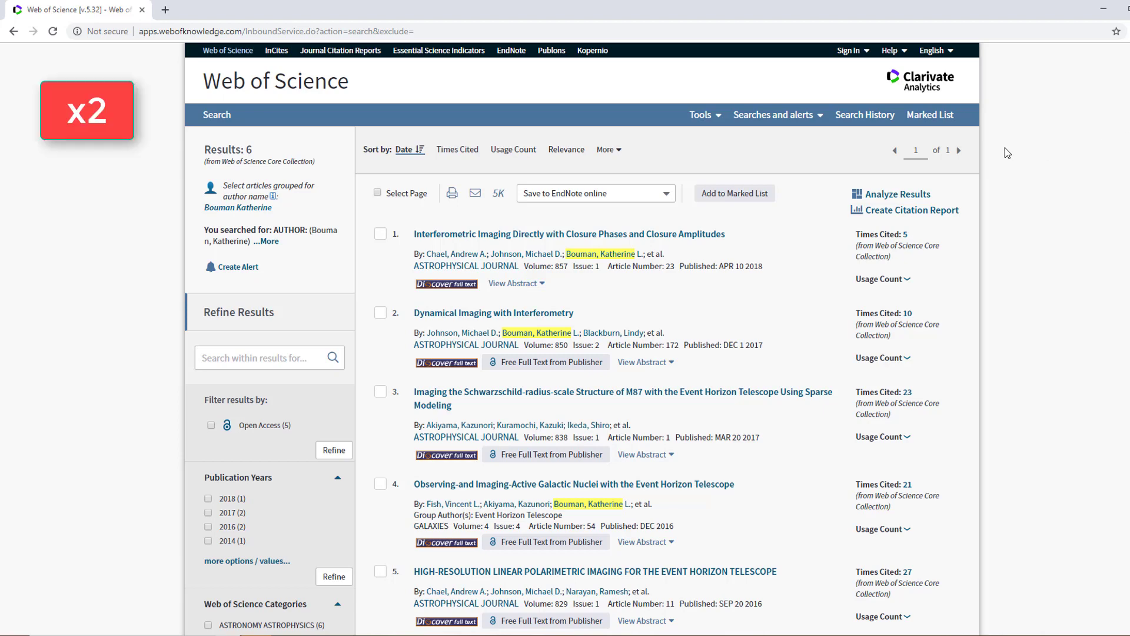
pyautogui.click(9, 36)
pyautogui.click(9, 36)
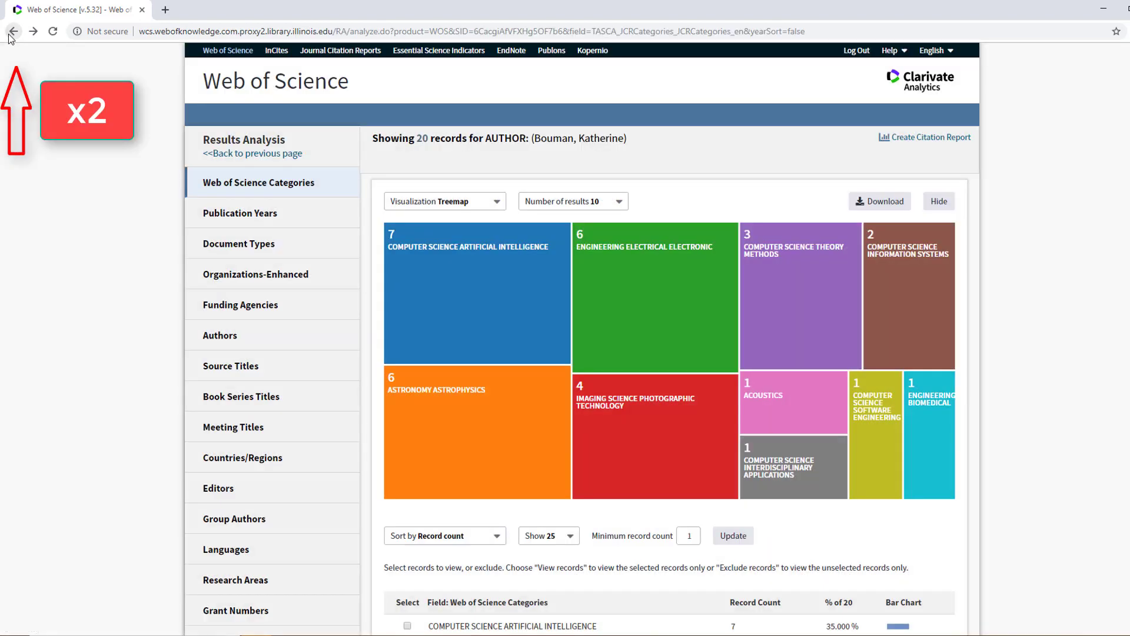
# Step: Create a citation report for the full set of search results and view the explanation of the h-index
pyautogui.click(10, 35)
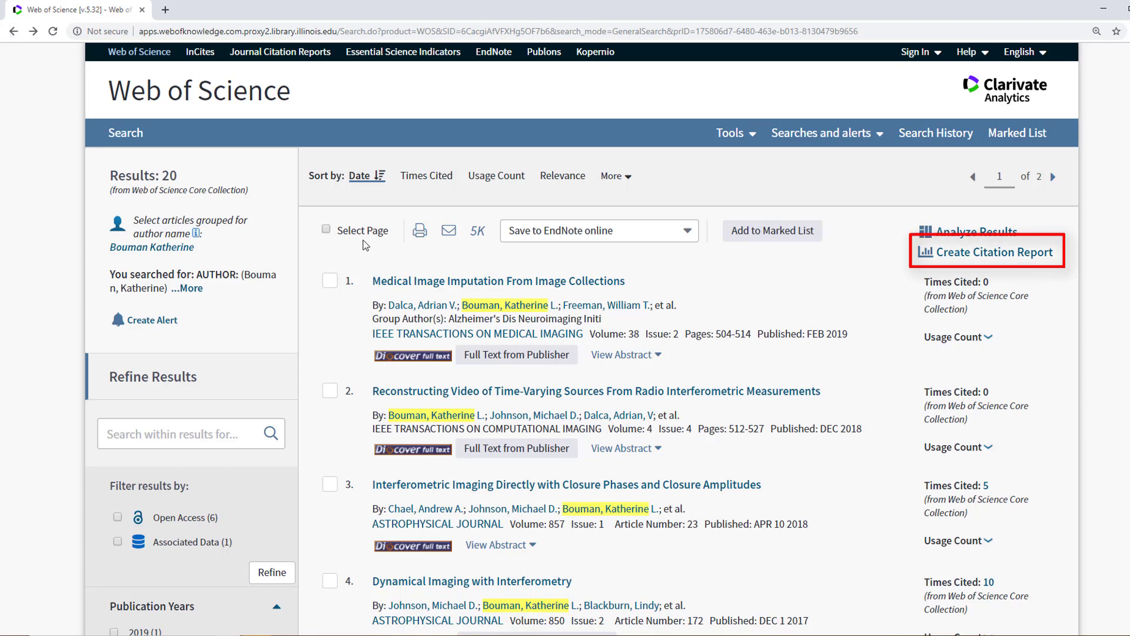
pyautogui.click(1031, 259)
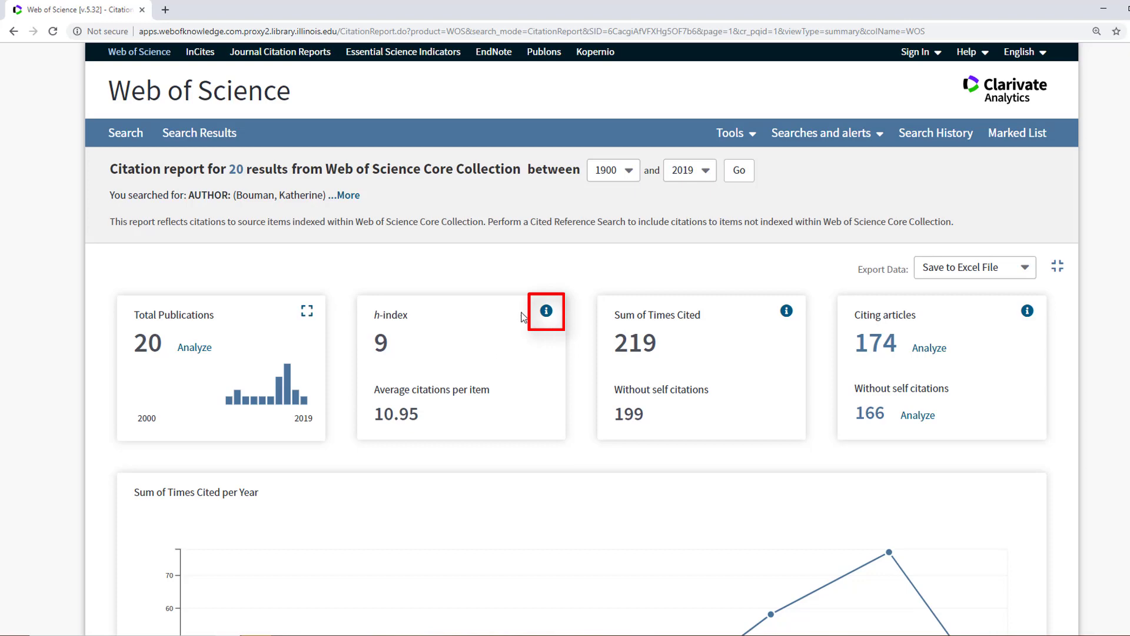
pyautogui.moveTo(545, 311)
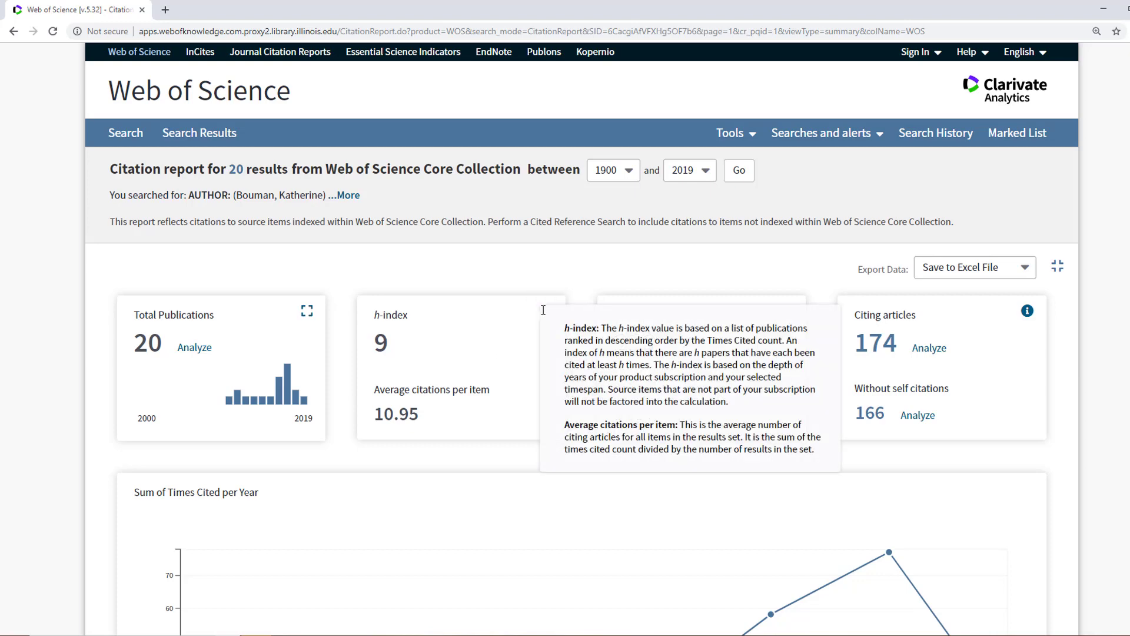
# Step: View all articles citing "Imaging an Event Horizon: Mitigation of Scattering Toward Sagittarius A", then return to the citation report
pyautogui.scroll(-10, 1099, 340)
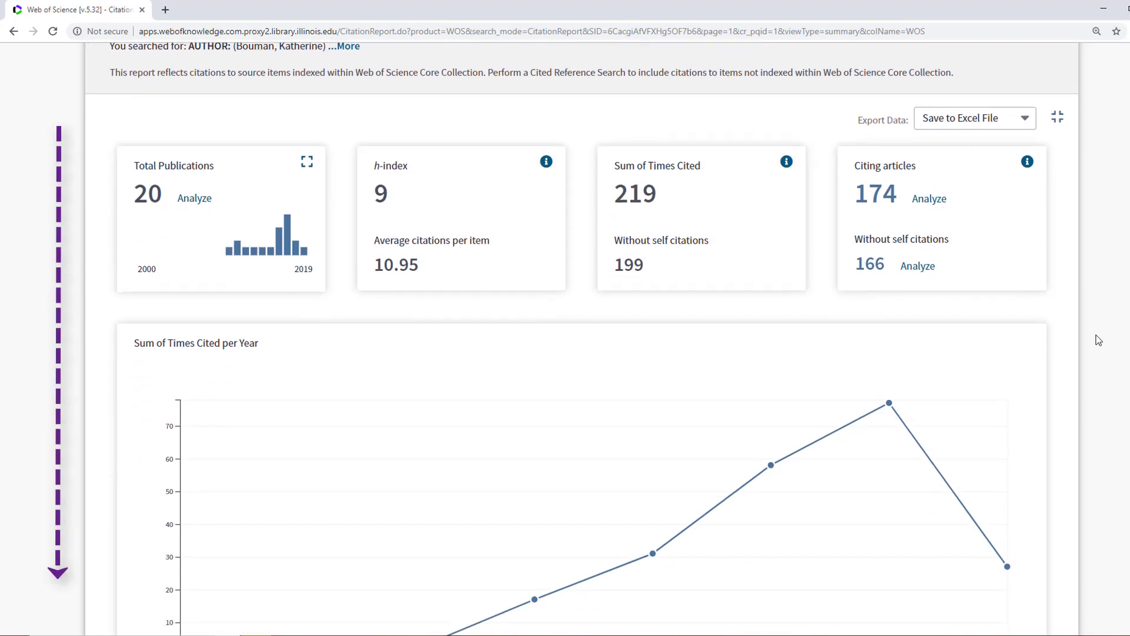
pyautogui.scroll(-3, 1099, 340)
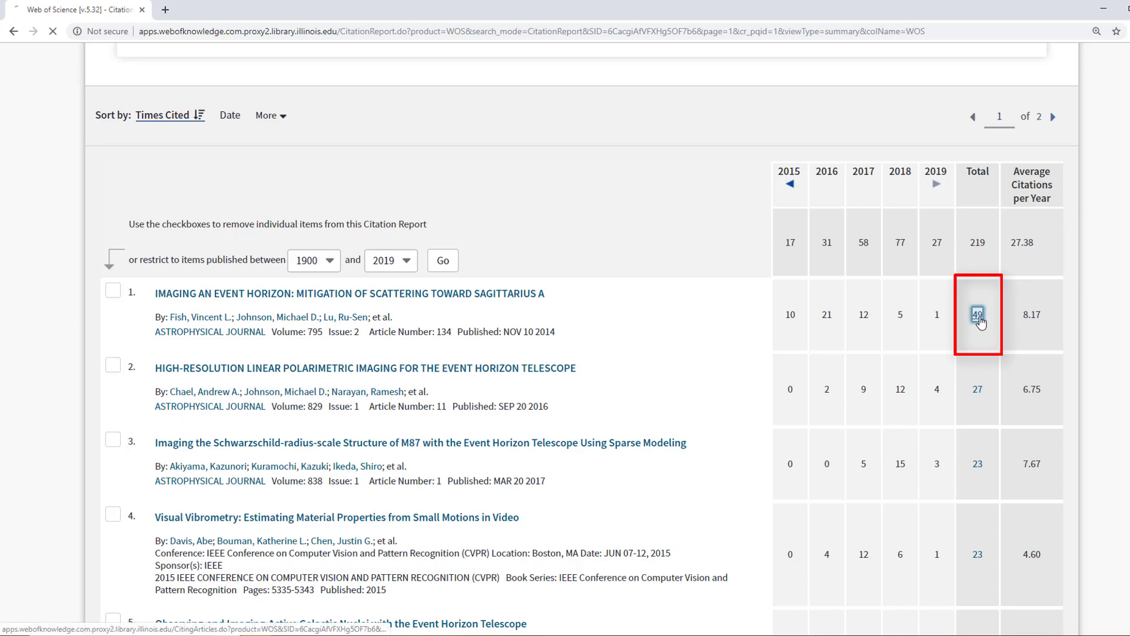
pyautogui.click(978, 315)
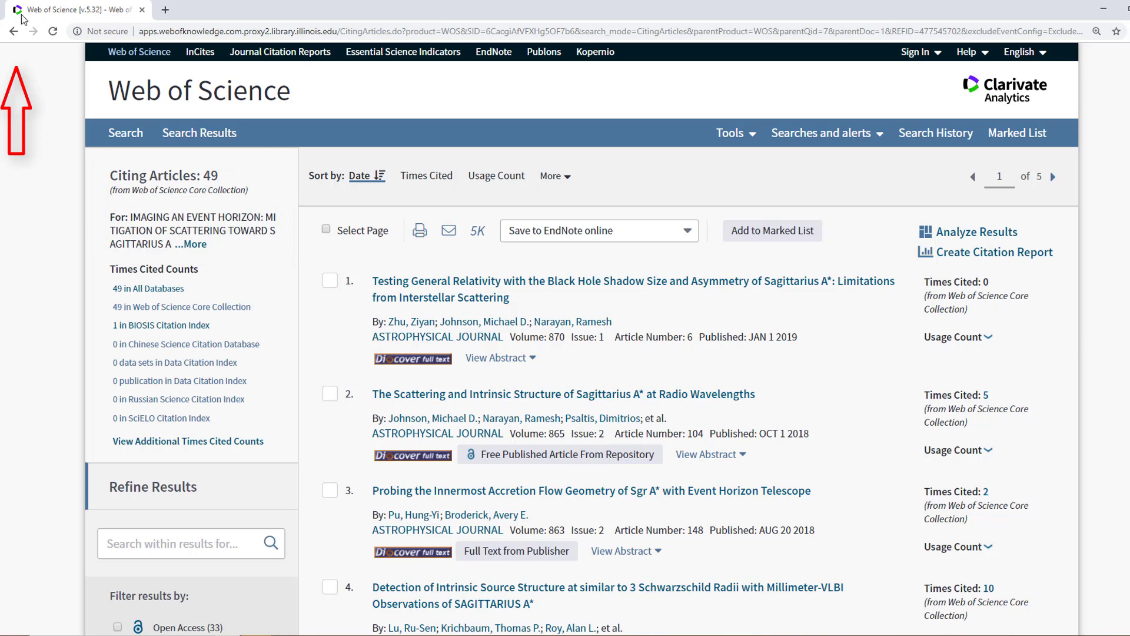
pyautogui.click(13, 31)
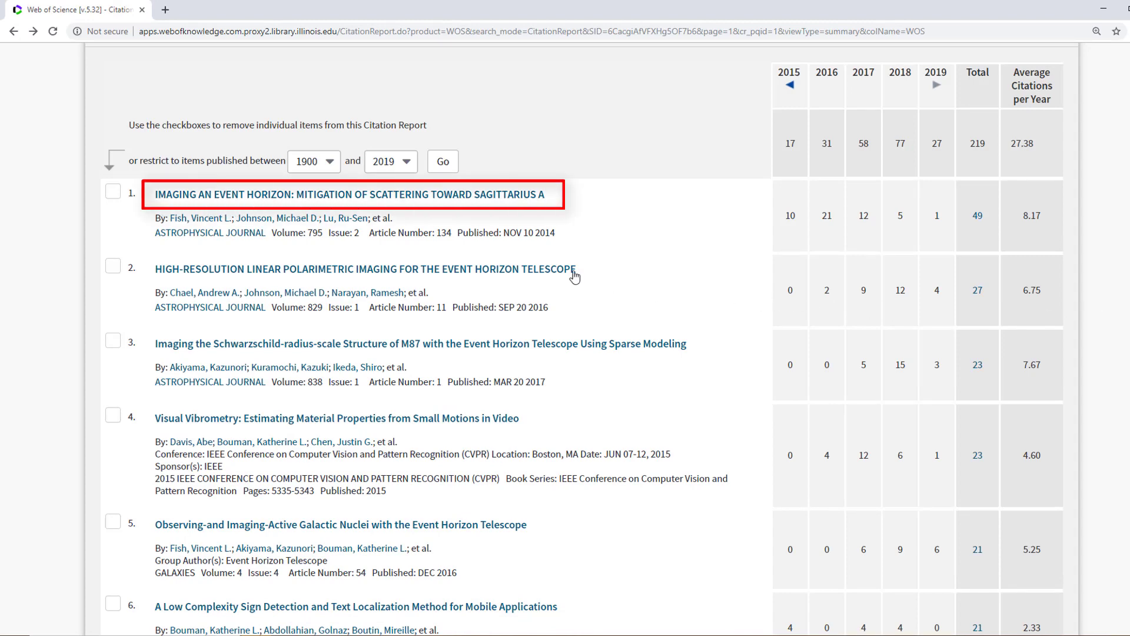
# Step: Open the full record of "Imaging an Event Horizon: Mitigation of Scattering Toward Sagittarius A" and examine its details, funding and cited references
pyautogui.click(518, 203)
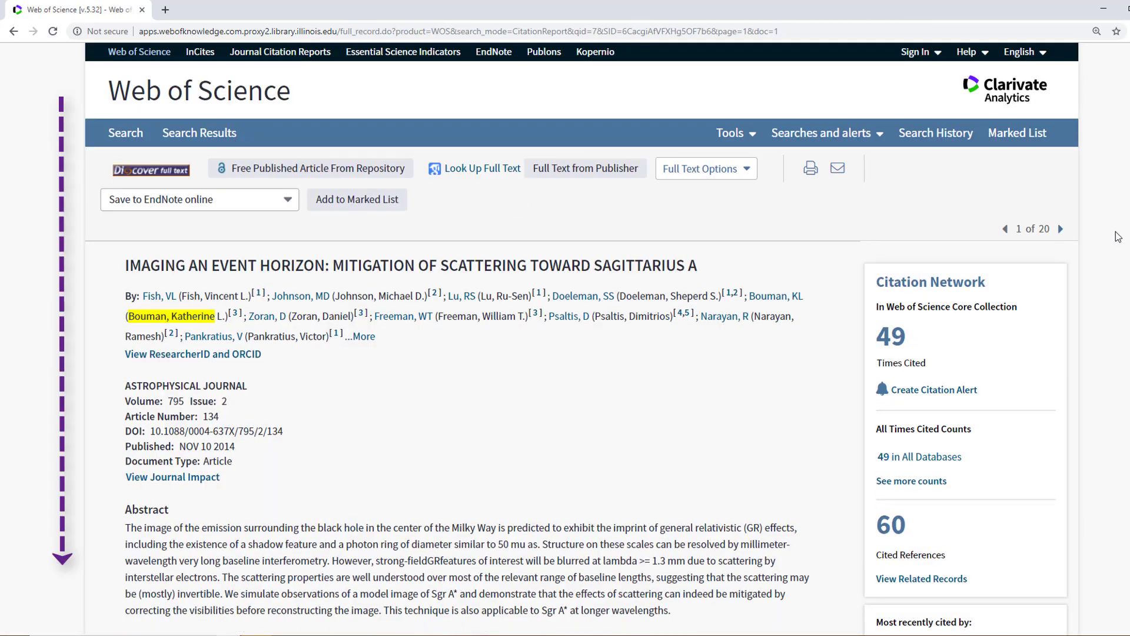
pyautogui.scroll(-10, 1110, 235)
pyautogui.scroll(-14, 1118, 236)
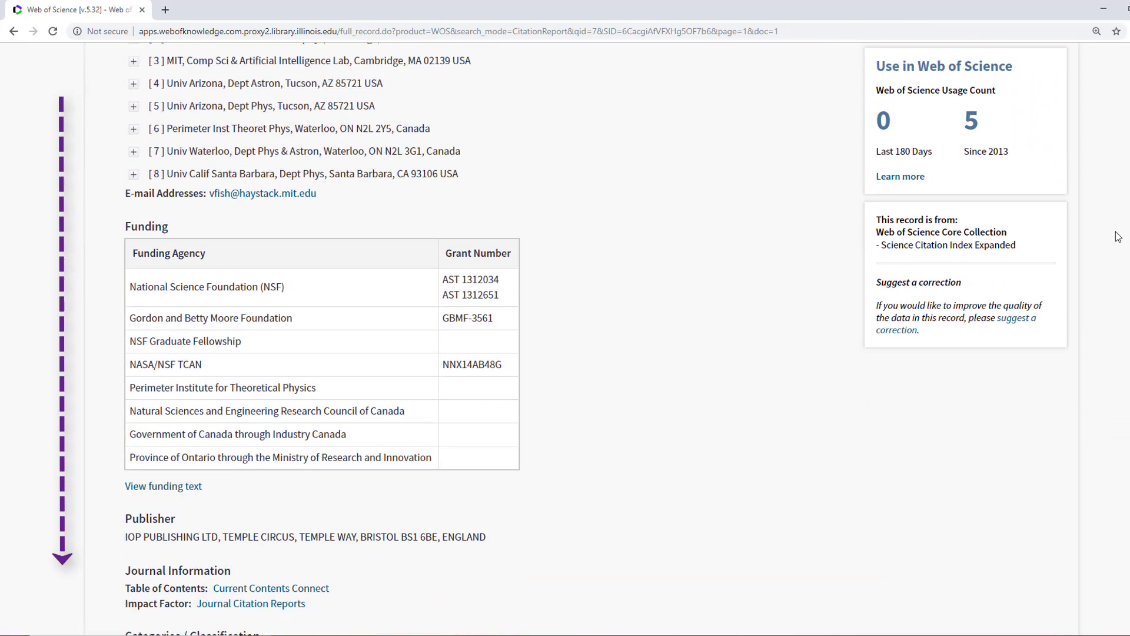
pyautogui.scroll(-4, 1118, 236)
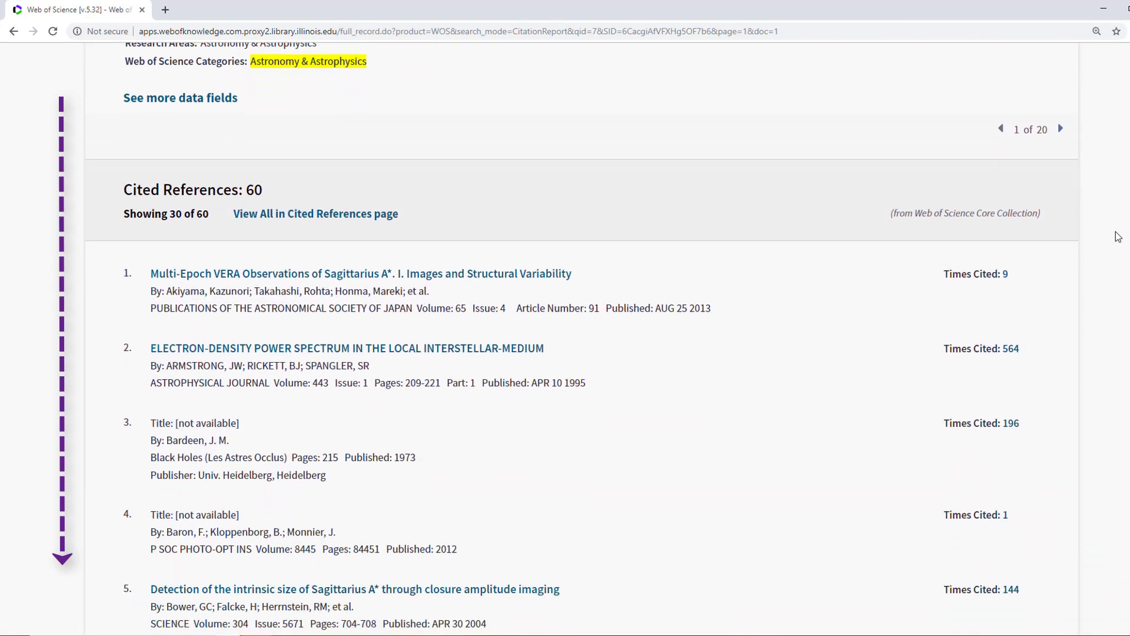